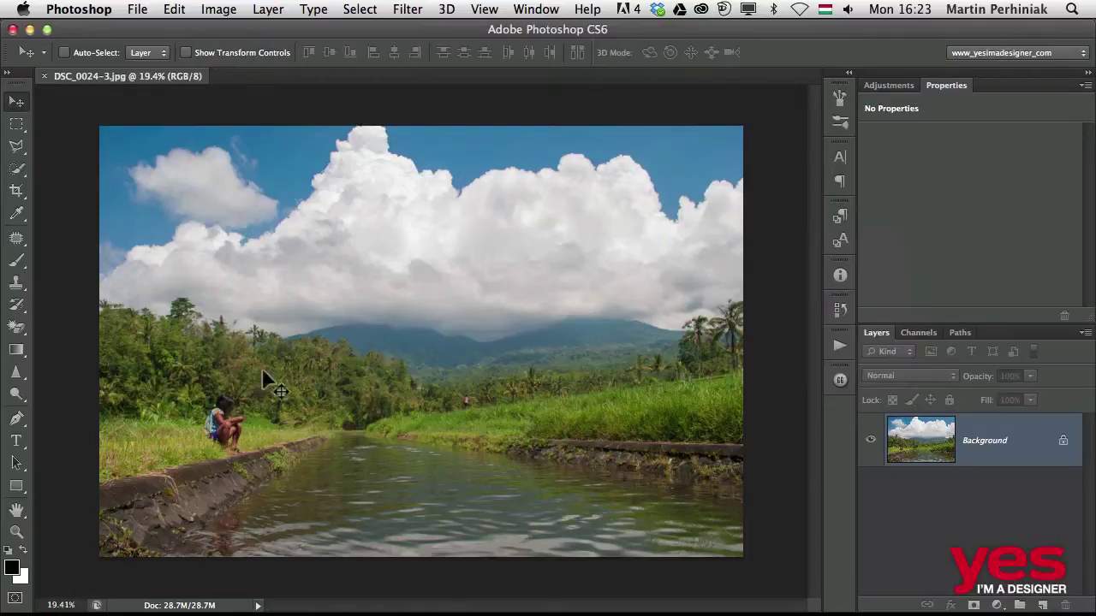
Draw a tall rectangular marquee, about 856 × 1266 px, around the sitting girl
click(18, 127)
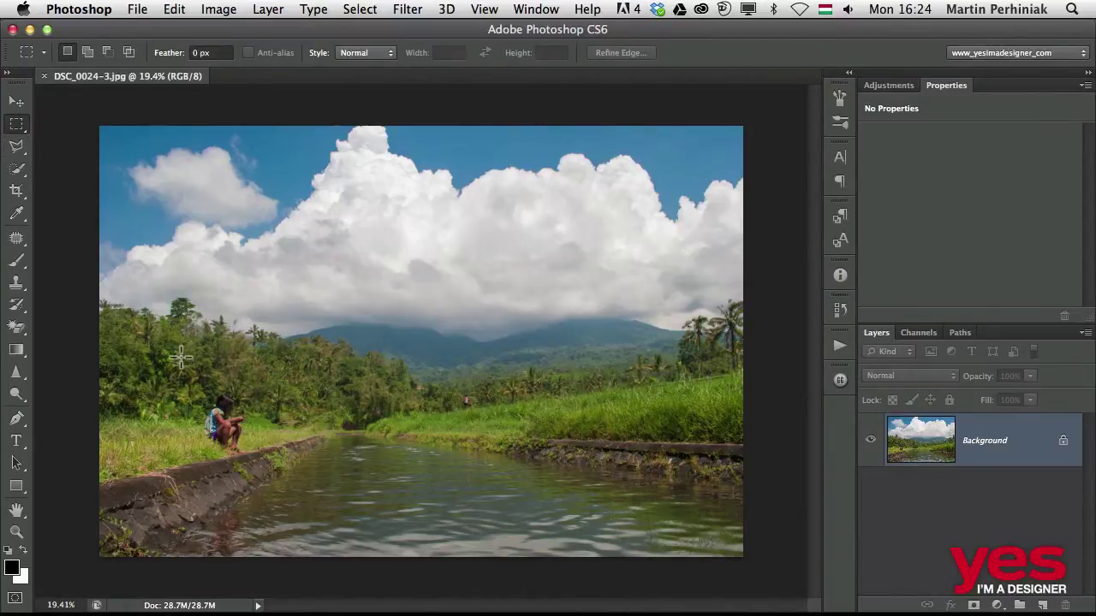
drag(168, 321, 291, 501)
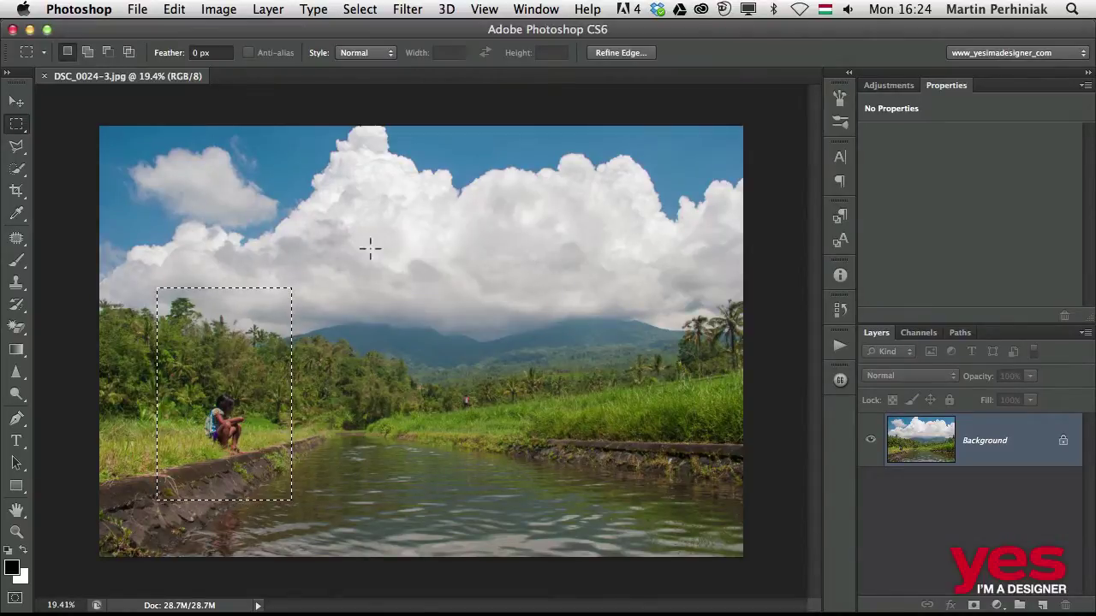
Add a Black & White adjustment layer masked to the girl's rectangle from the Adjustments panel
click(890, 82)
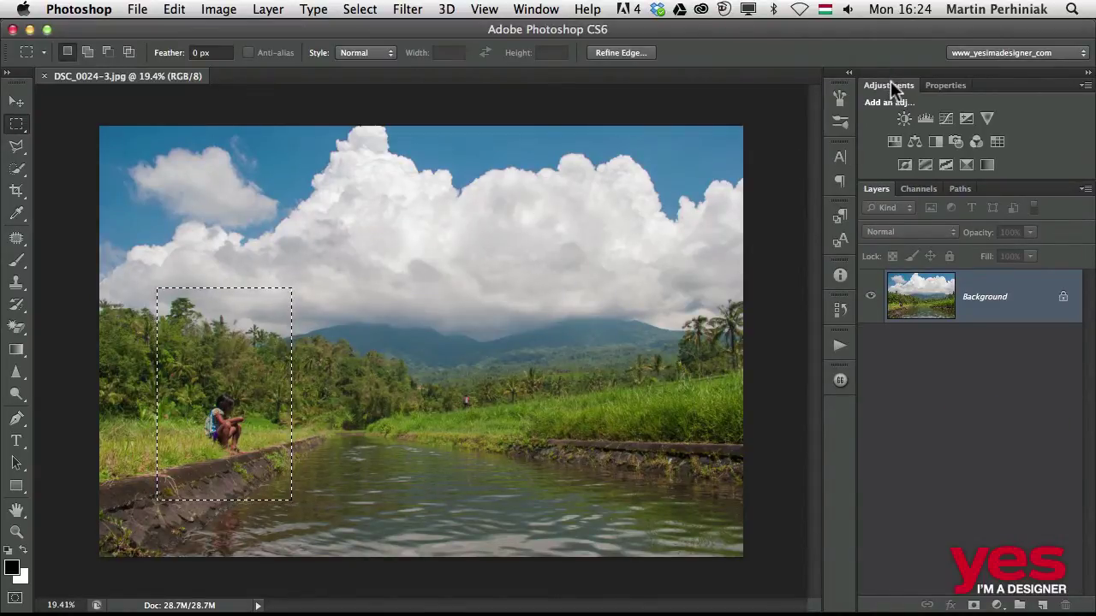
click(935, 147)
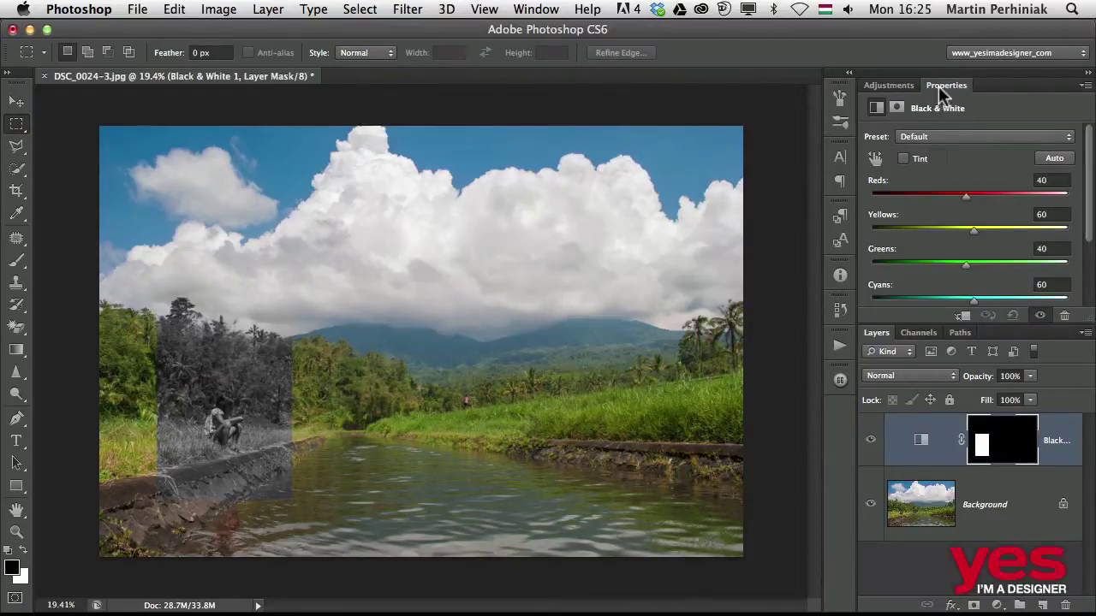
Invert the Black & White layer's mask in Properties so only the girl's rectangle stays colour
click(896, 108)
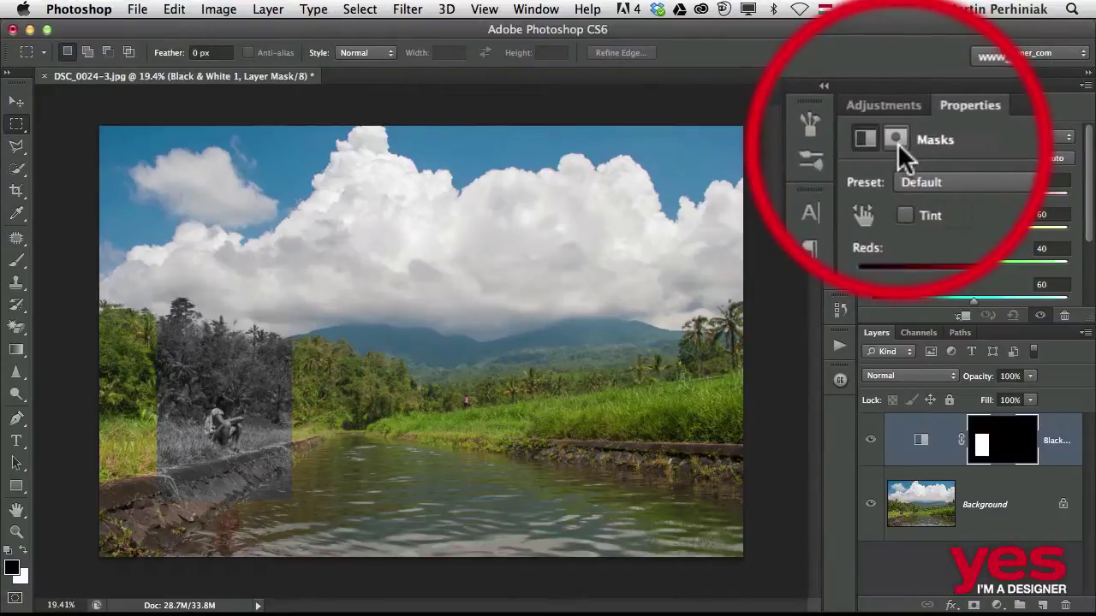
drag(1086, 231, 1086, 293)
click(1030, 293)
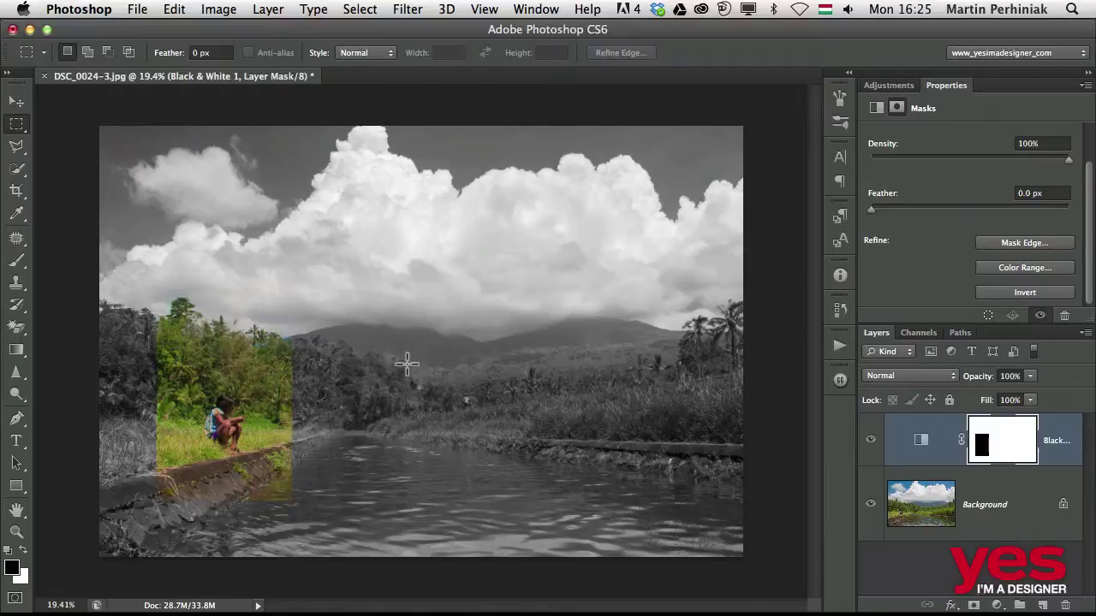
Open Layer Style for the adjustment layer and add a white stroke
double_click(1061, 460)
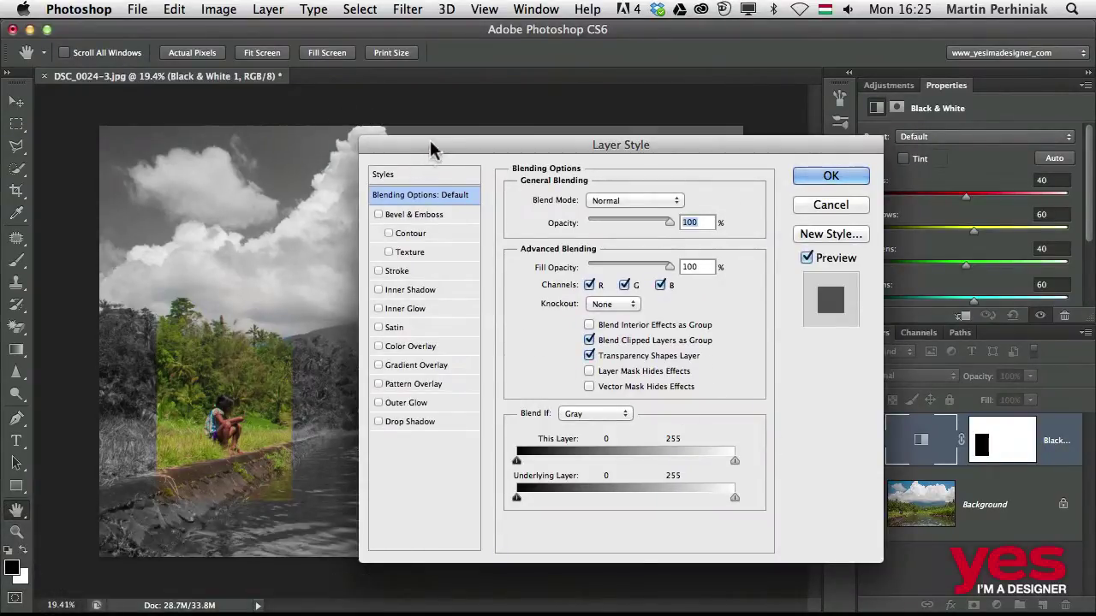
drag(430, 142, 464, 106)
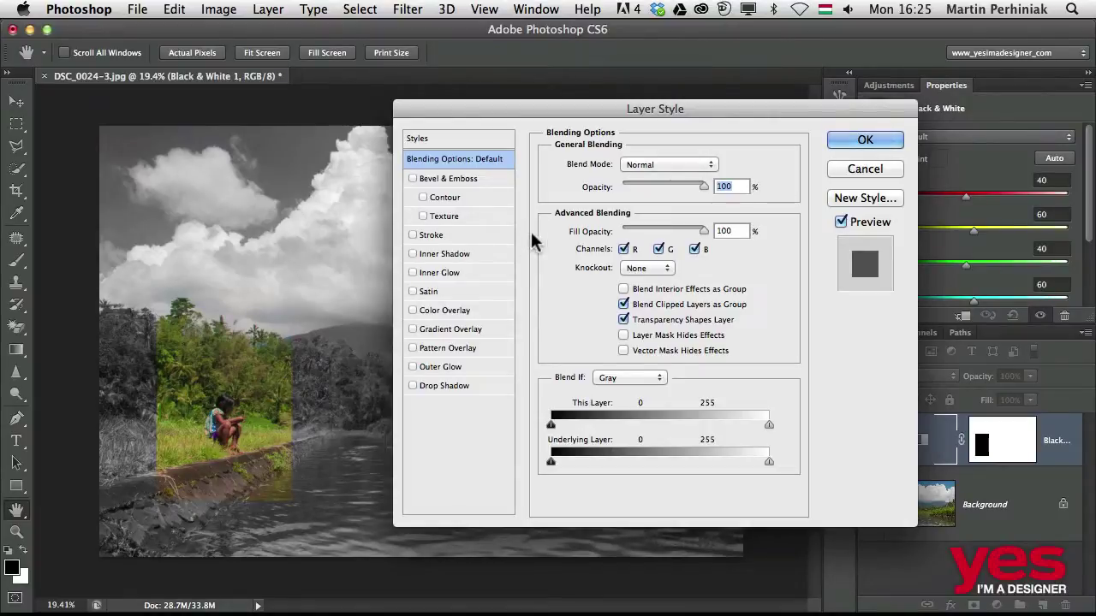
click(425, 239)
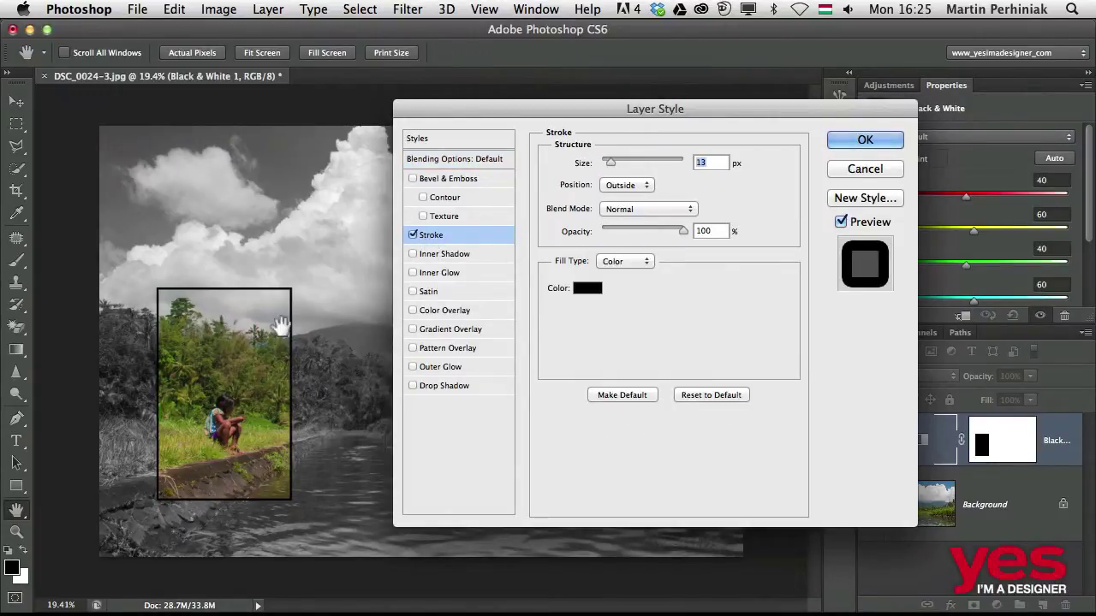
click(588, 289)
click(613, 211)
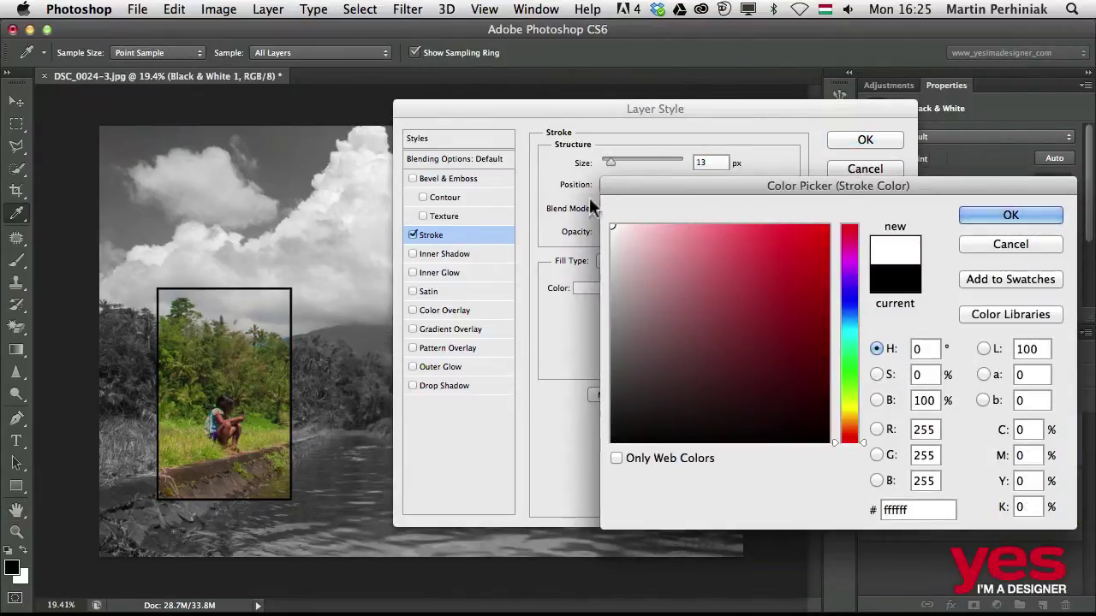
click(1030, 215)
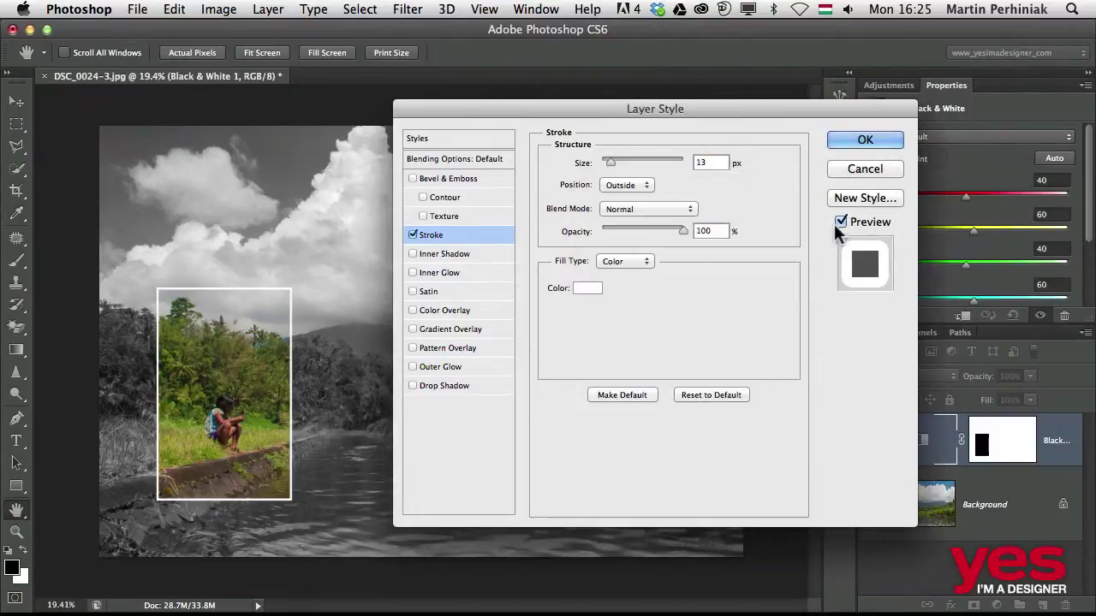
Add a 75% inner shadow positioned inside the inset and thicken the stroke to 18 px
click(419, 253)
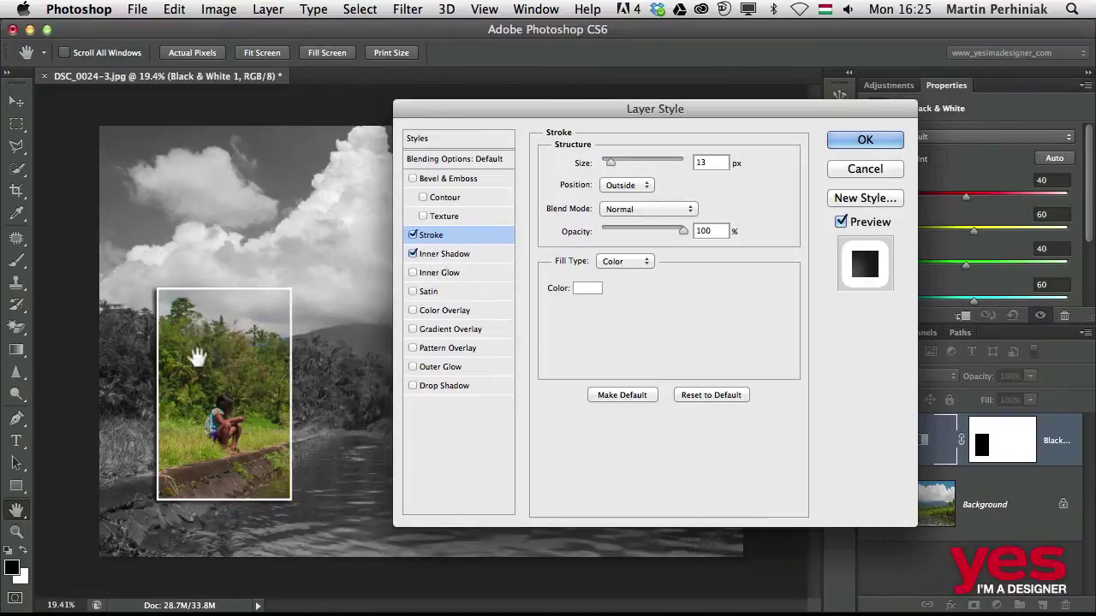
click(448, 253)
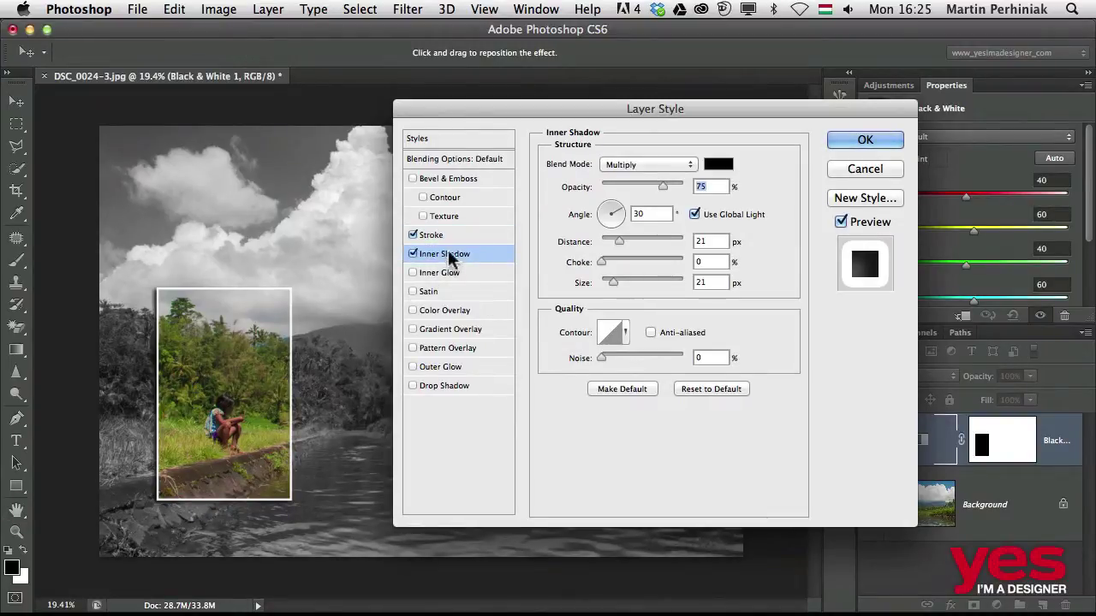
drag(196, 396, 213, 403)
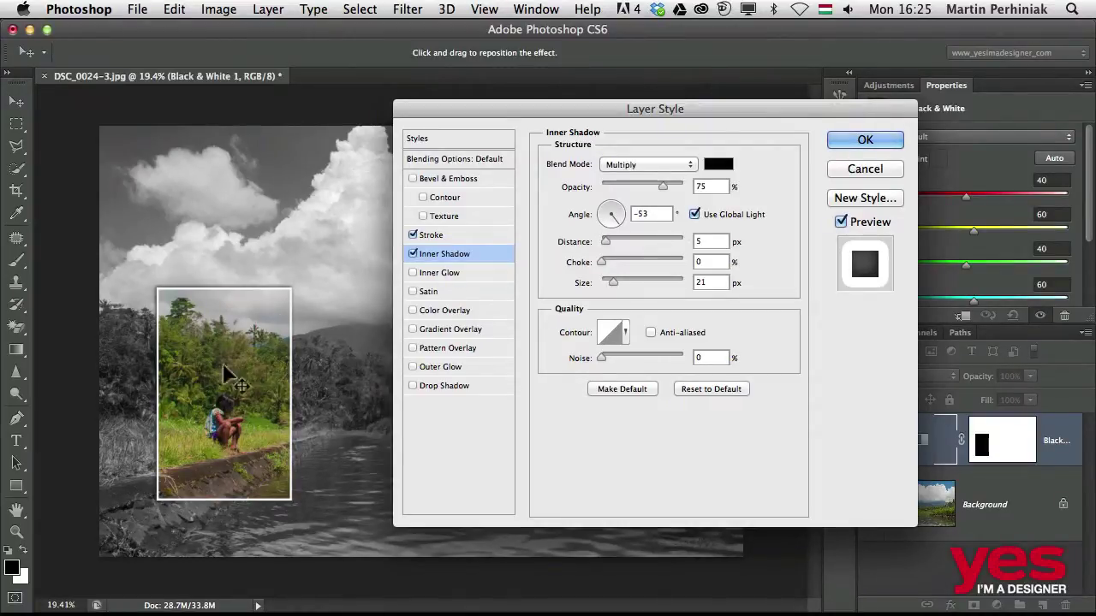
click(451, 233)
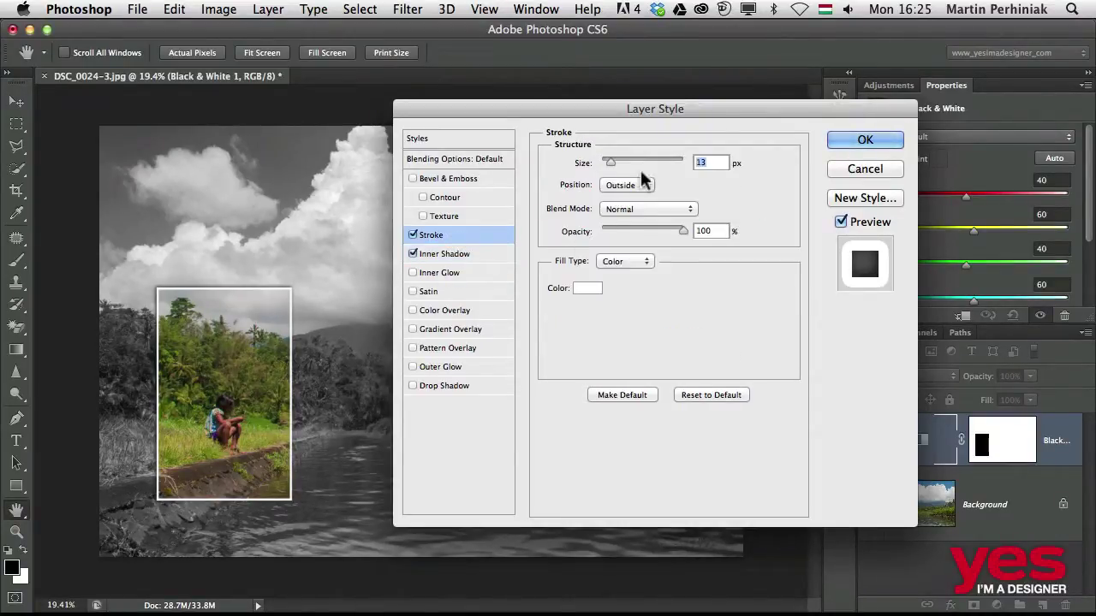
drag(613, 161, 617, 161)
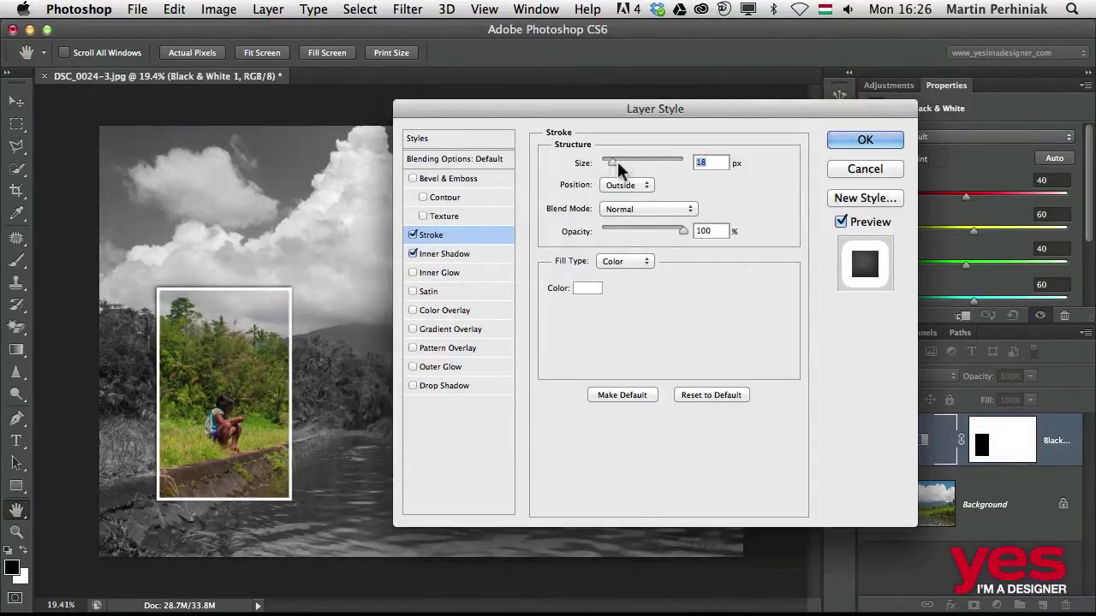
Apply the layer style, switch to the Move tool, and toggle the effects off and on
click(861, 137)
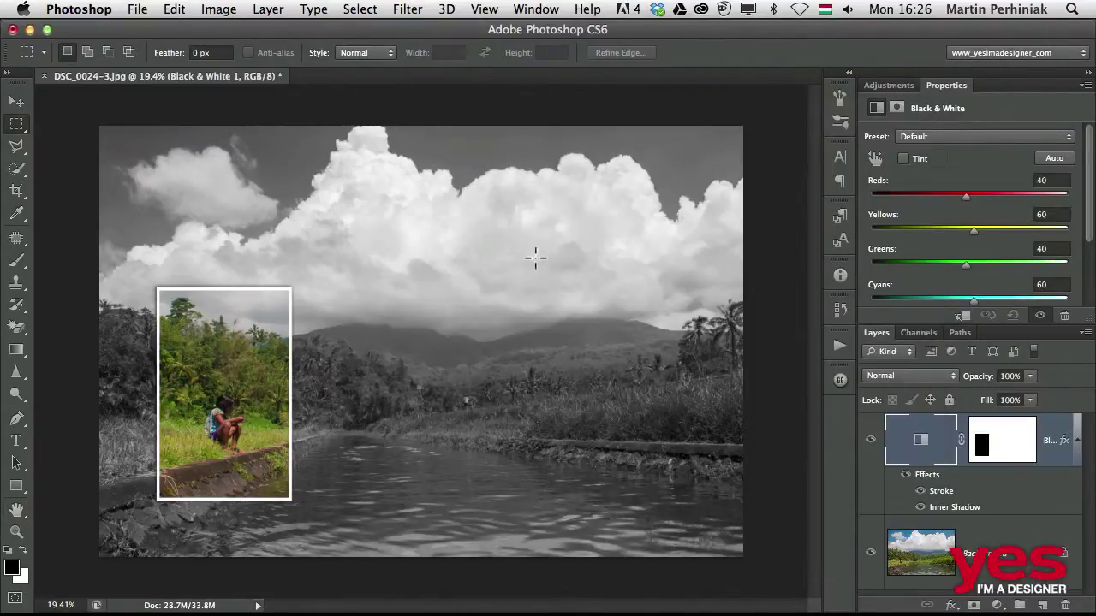
key(v)
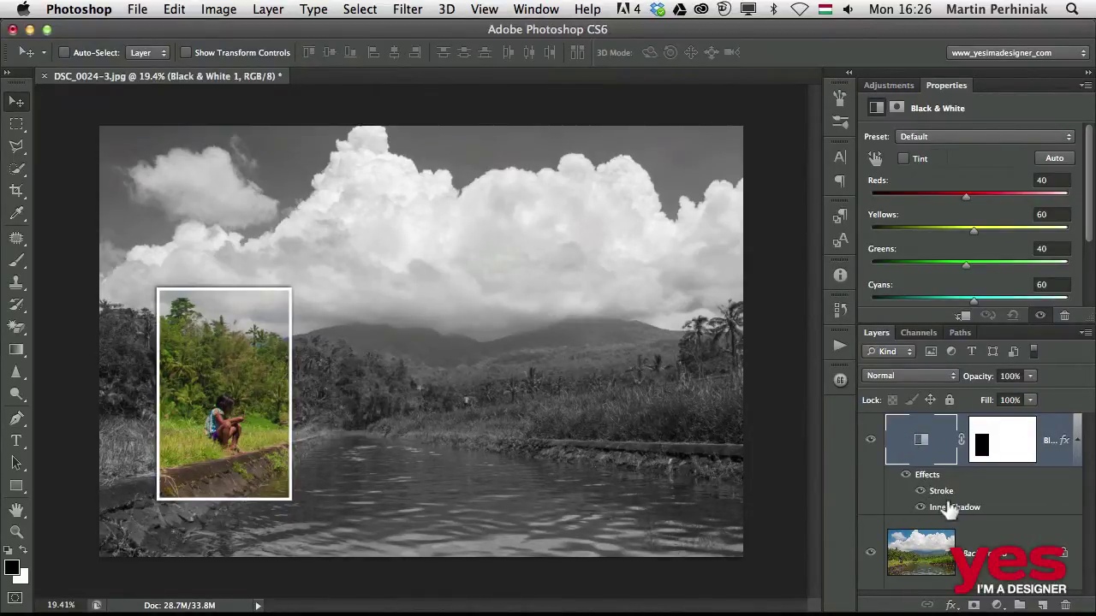
click(906, 476)
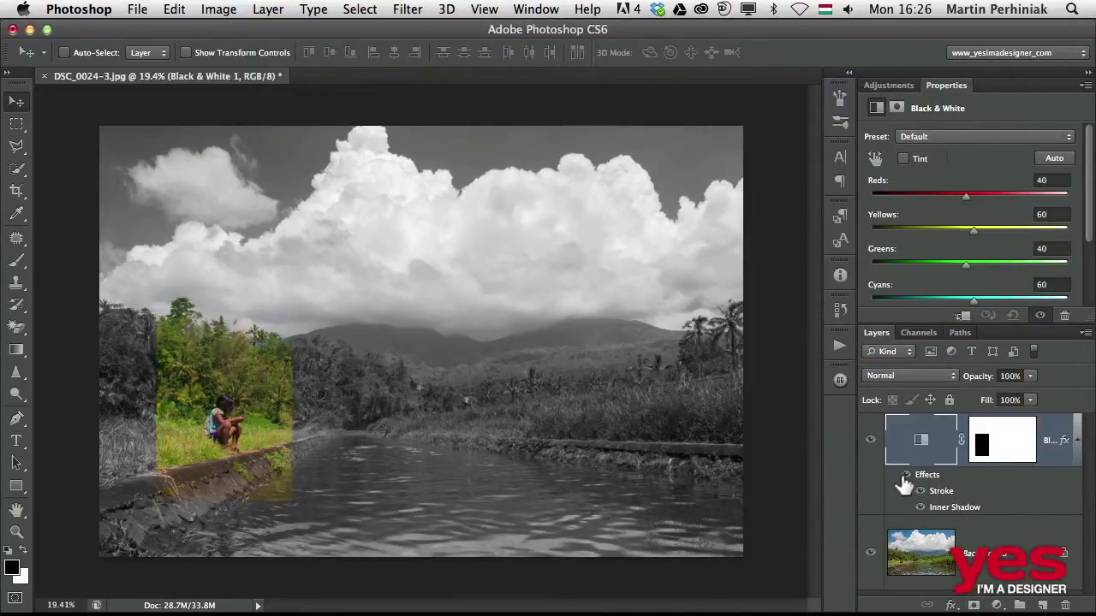
click(906, 476)
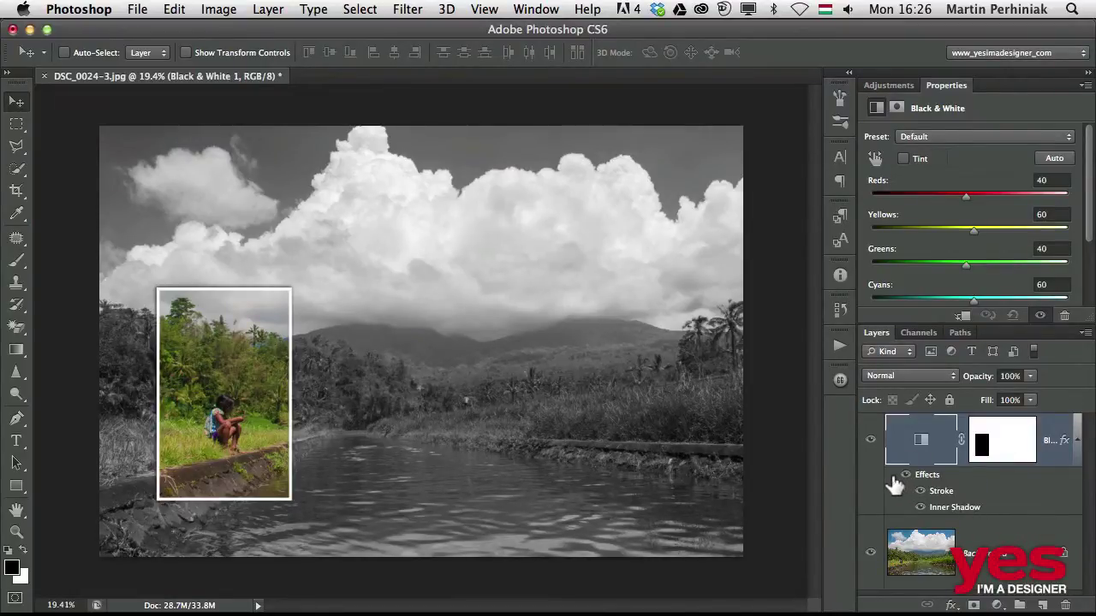
Toggle the layer mask and the Black & White layer off and on to compare
shift+click(1014, 442)
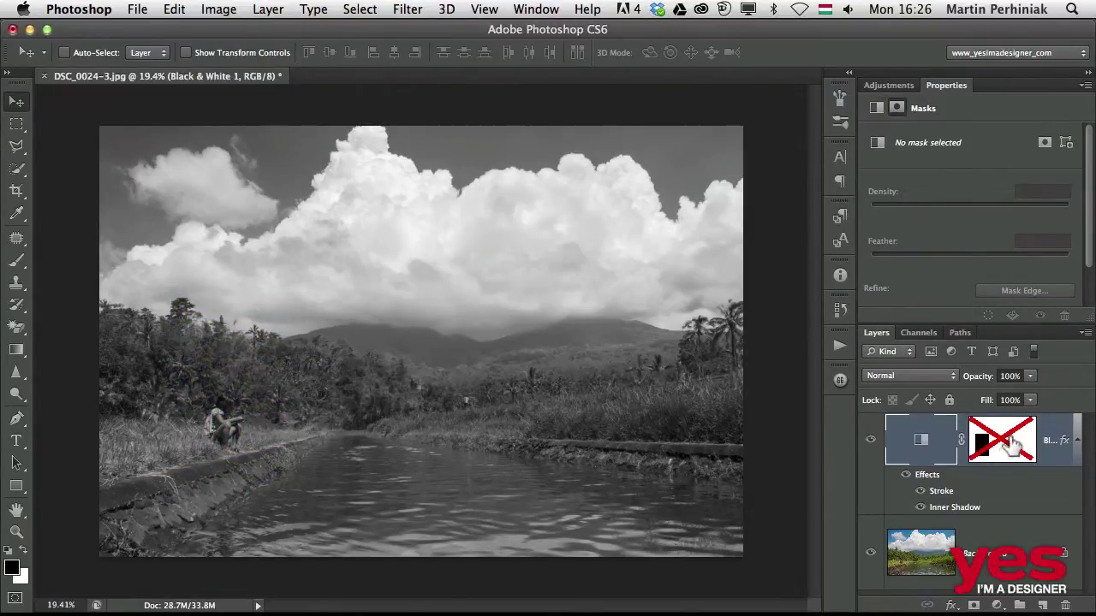
shift+click(1010, 444)
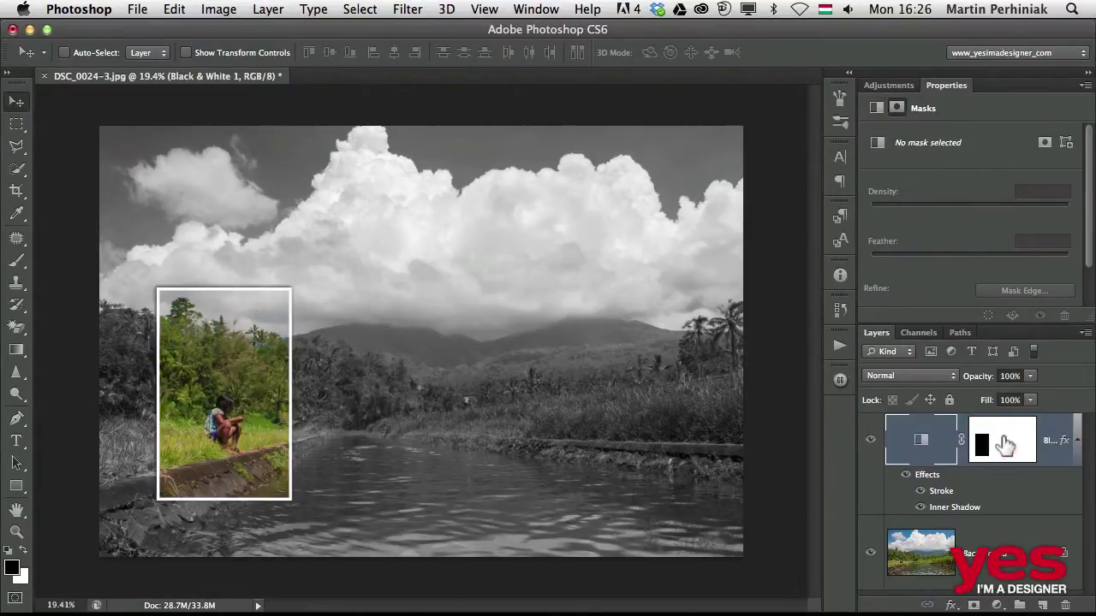
click(869, 442)
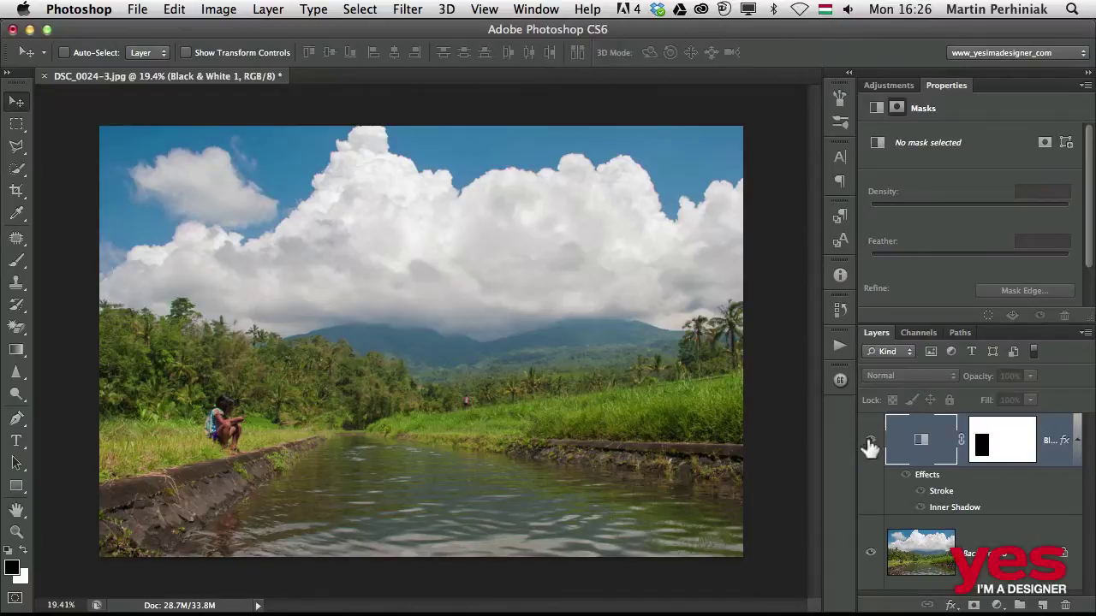
click(870, 441)
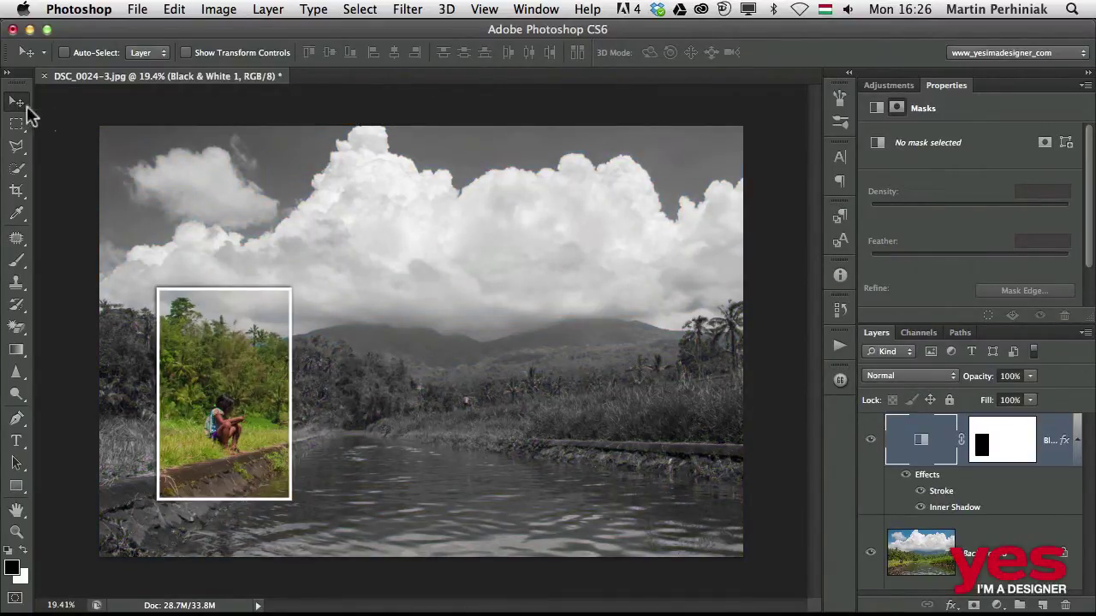
Rotate the framed inset counter-clockwise with Free Transform and shift it right and down over the bank
drag(223, 394, 239, 423)
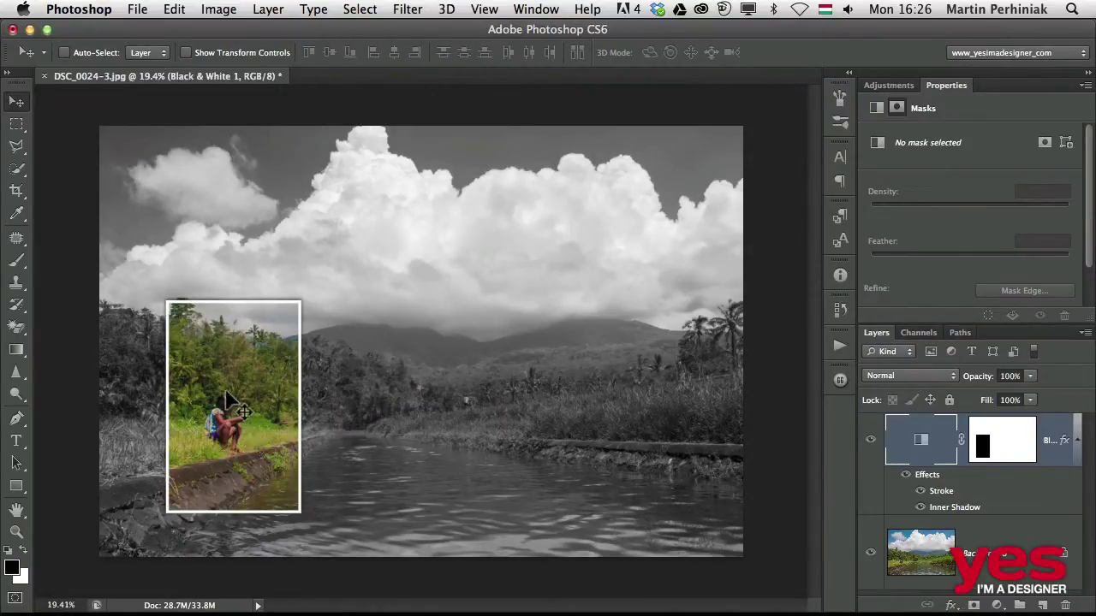
key(ctrl+t)
drag(374, 358, 190, 313)
drag(363, 340, 361, 295)
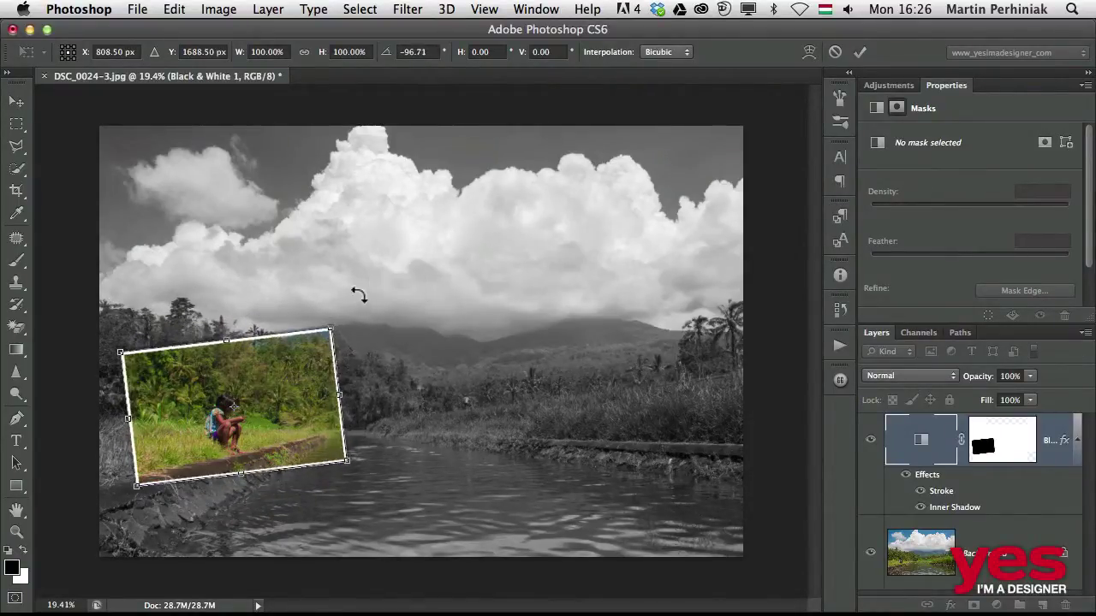
key(Return)
drag(259, 377, 292, 382)
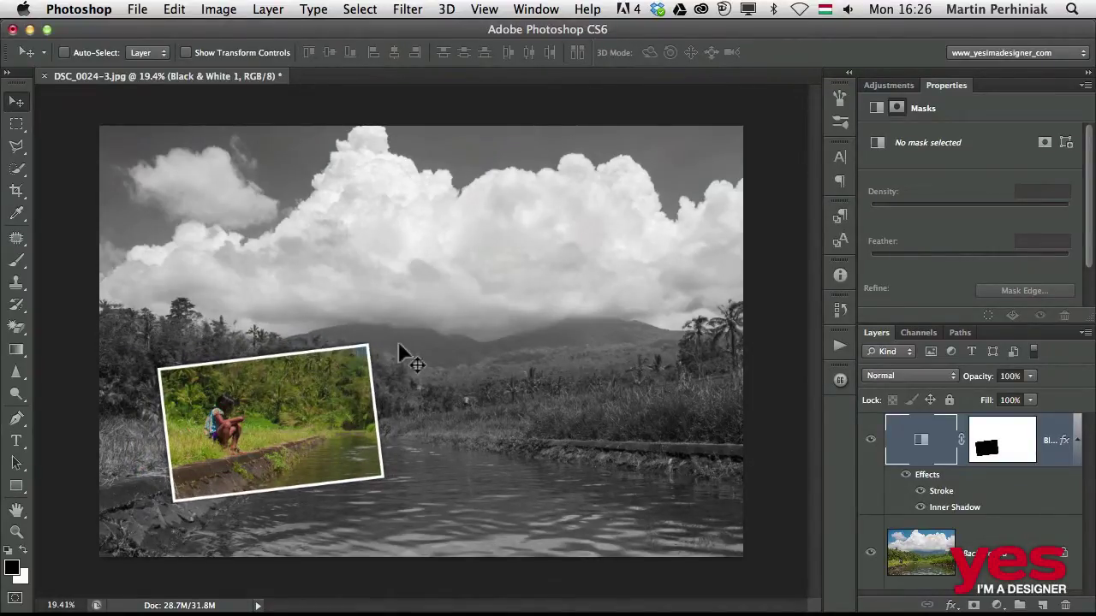